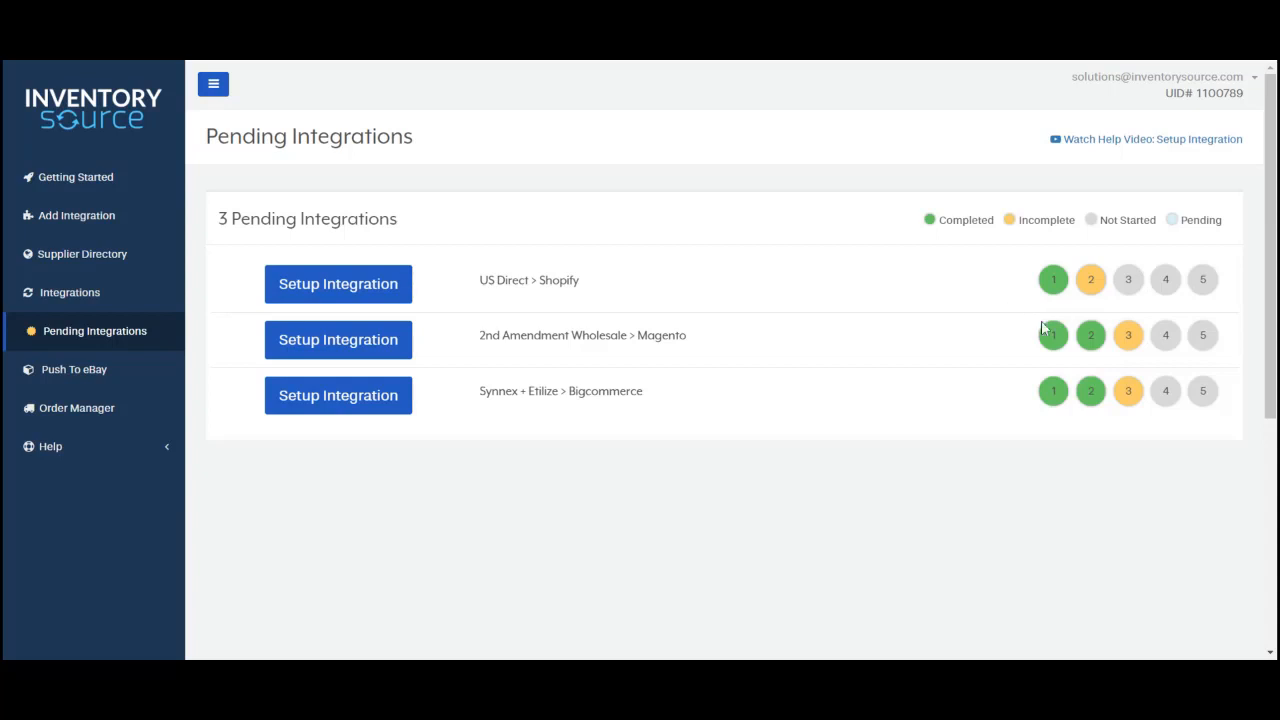
Step: Start the US Direct > Shopify integration setup and reach the Confirm Supplier Account section
click(77, 342)
click(364, 290)
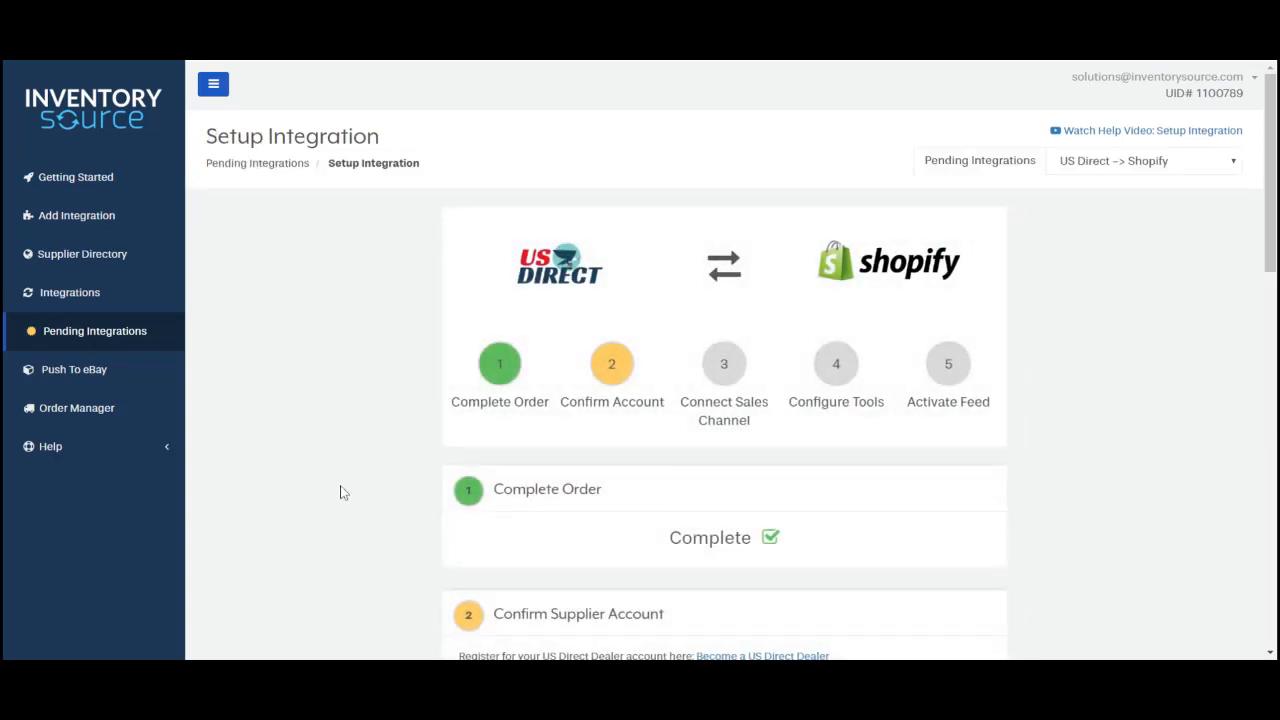
scroll(327, 445, down, 4)
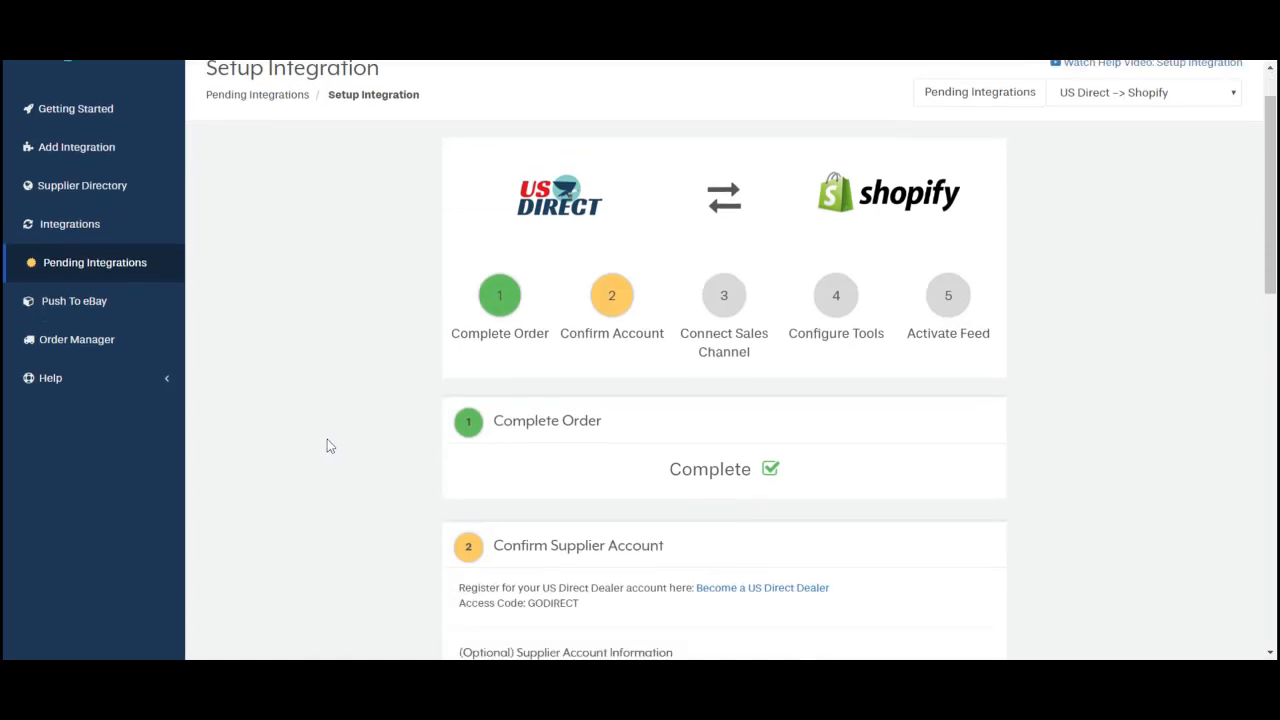
scroll(333, 414, down, 2)
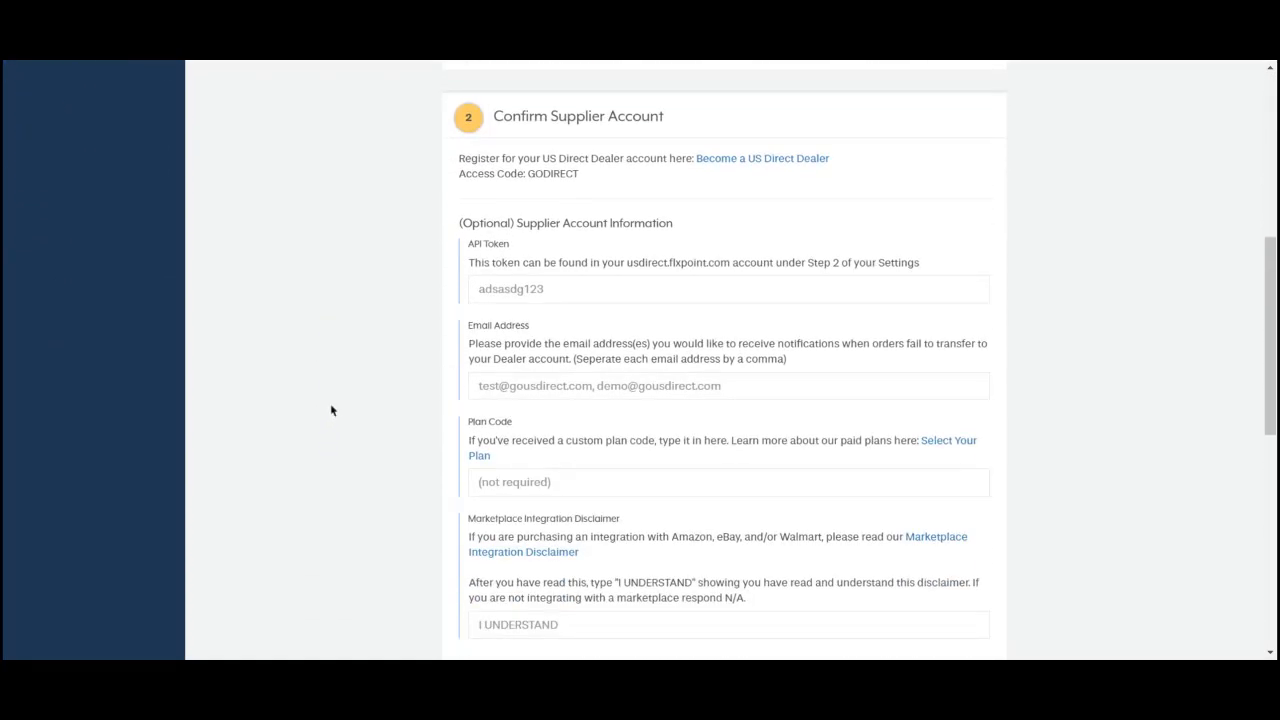
scroll(331, 410, down, 1)
click(514, 207)
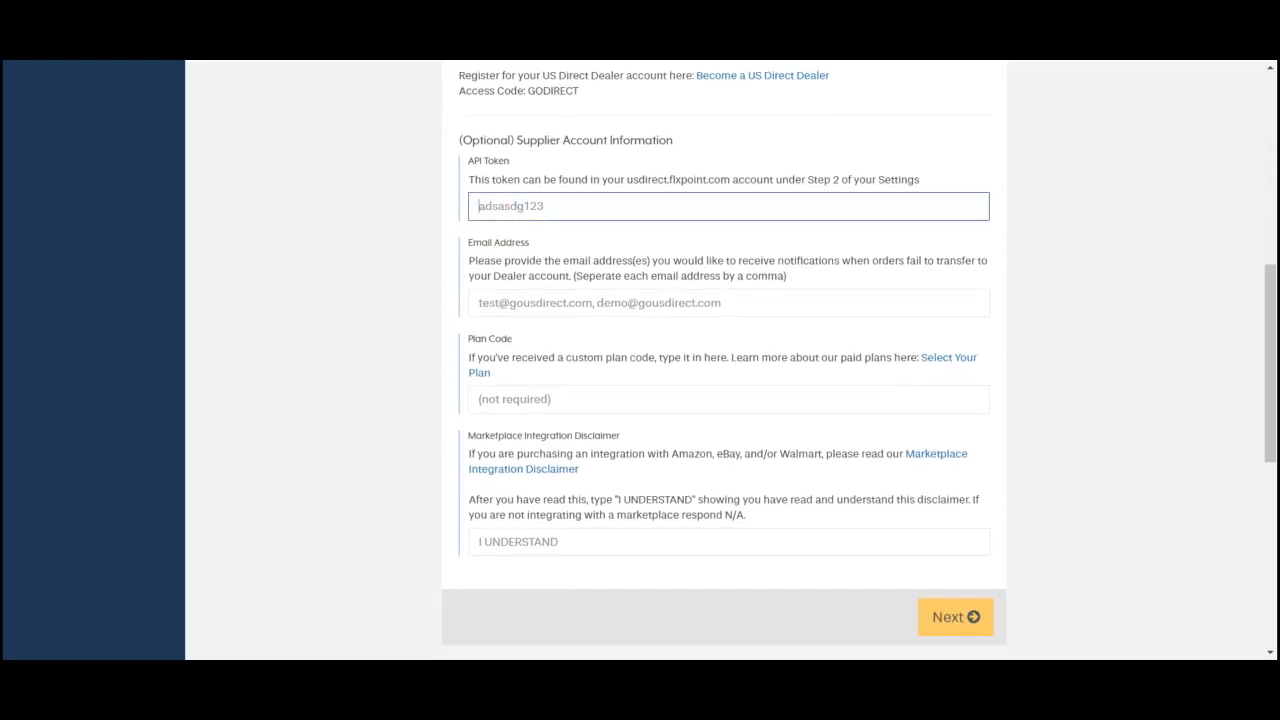
text(123456)
click(506, 298)
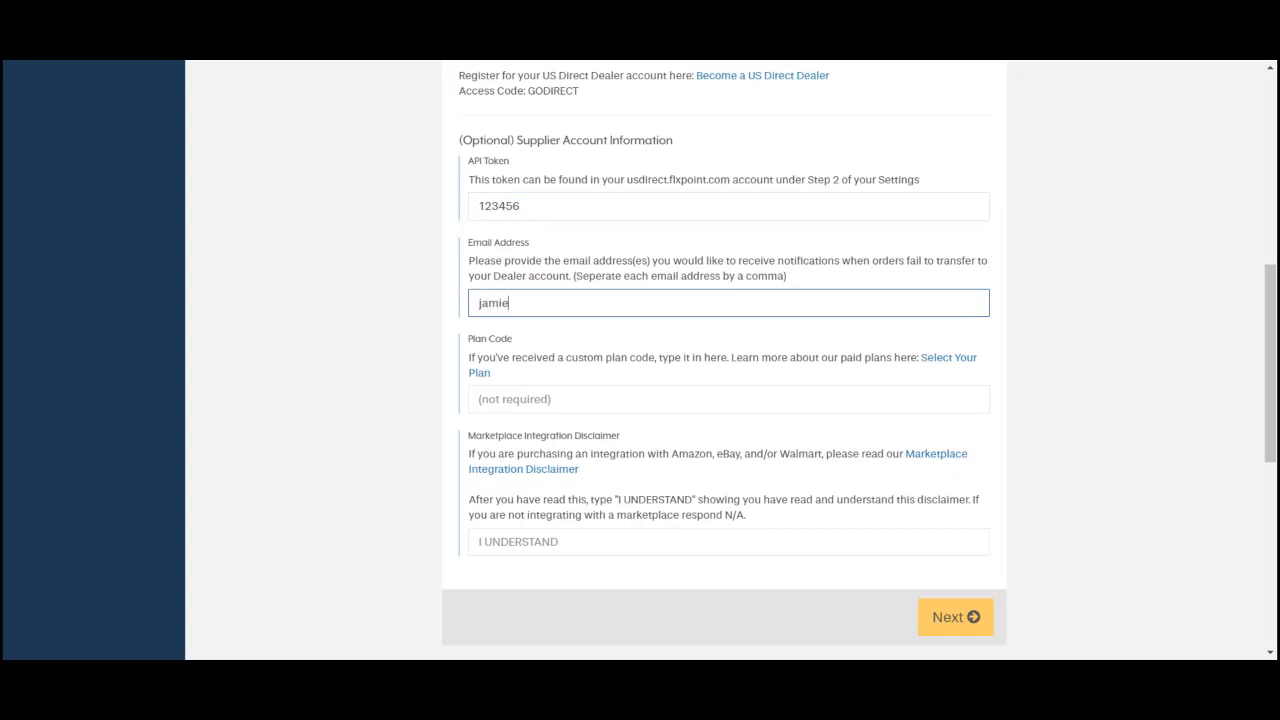
scroll(550, 396, down, 1)
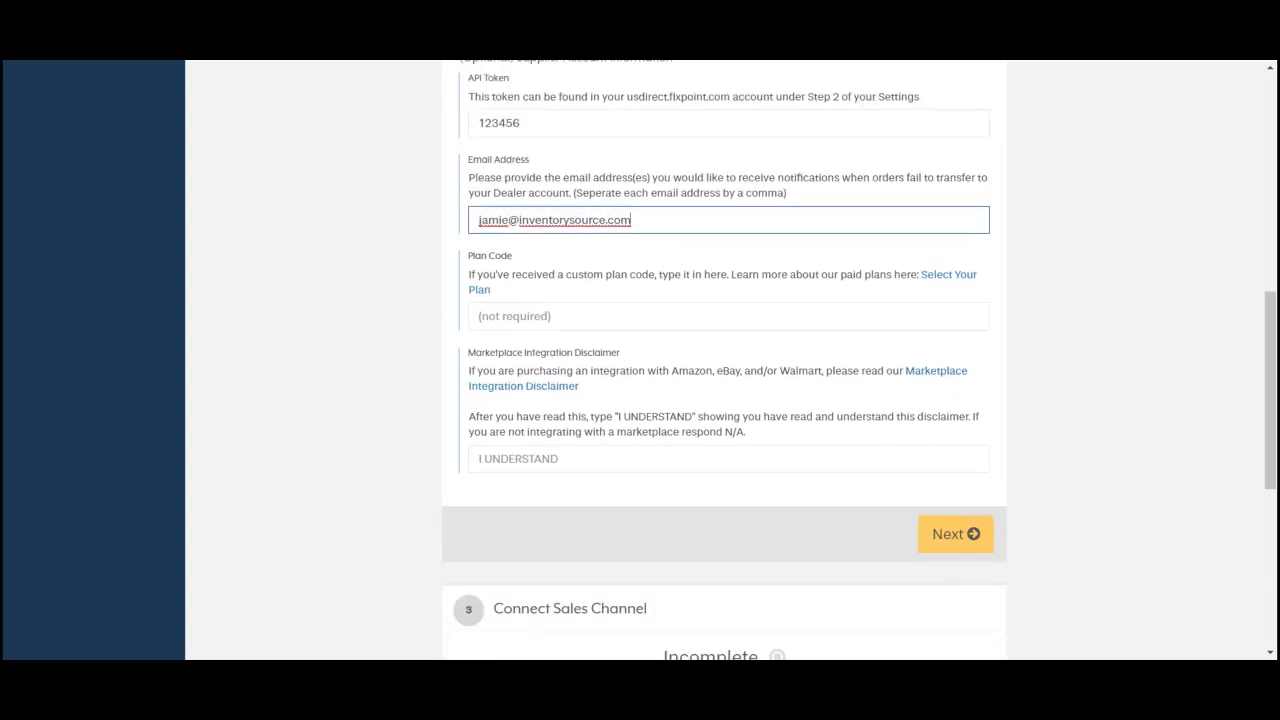
click(550, 459)
text(I UNDERSTAND)
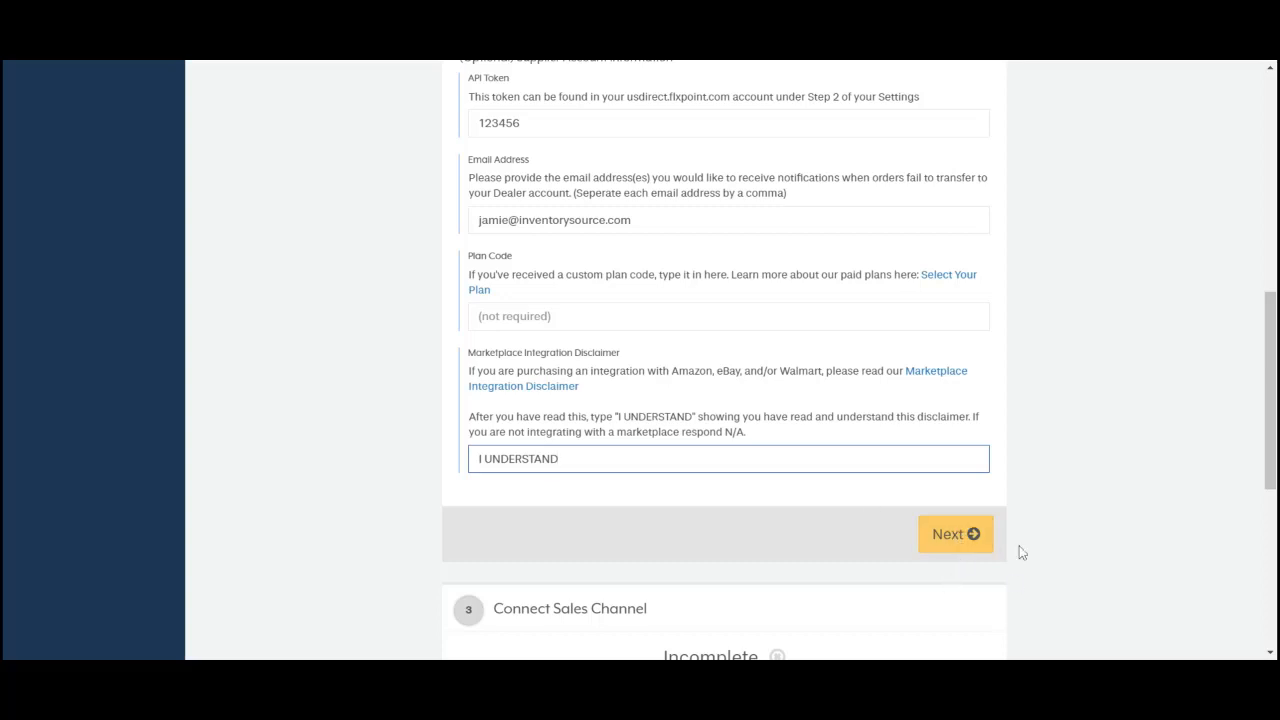
click(955, 534)
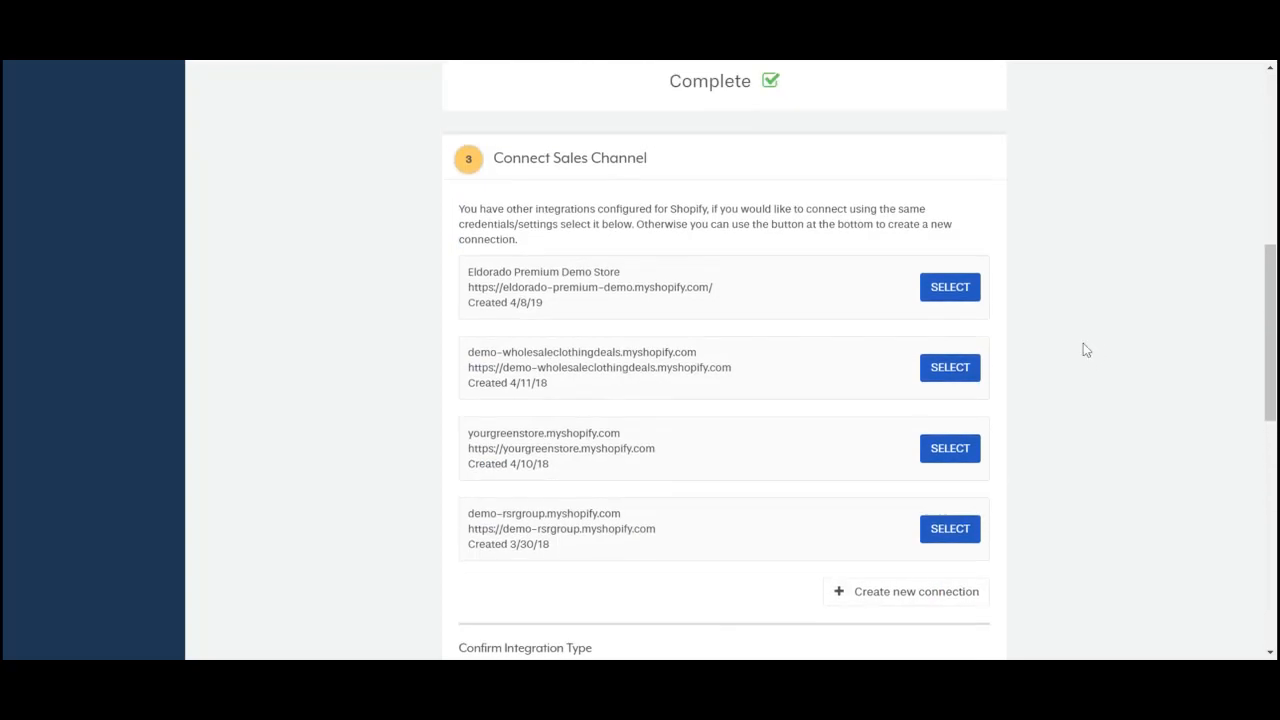
Step: Reuse the existing demo-wholesaleclothingdeals.myshopify.com store connection and decline reviewing it
scroll(1090, 349, down, 1)
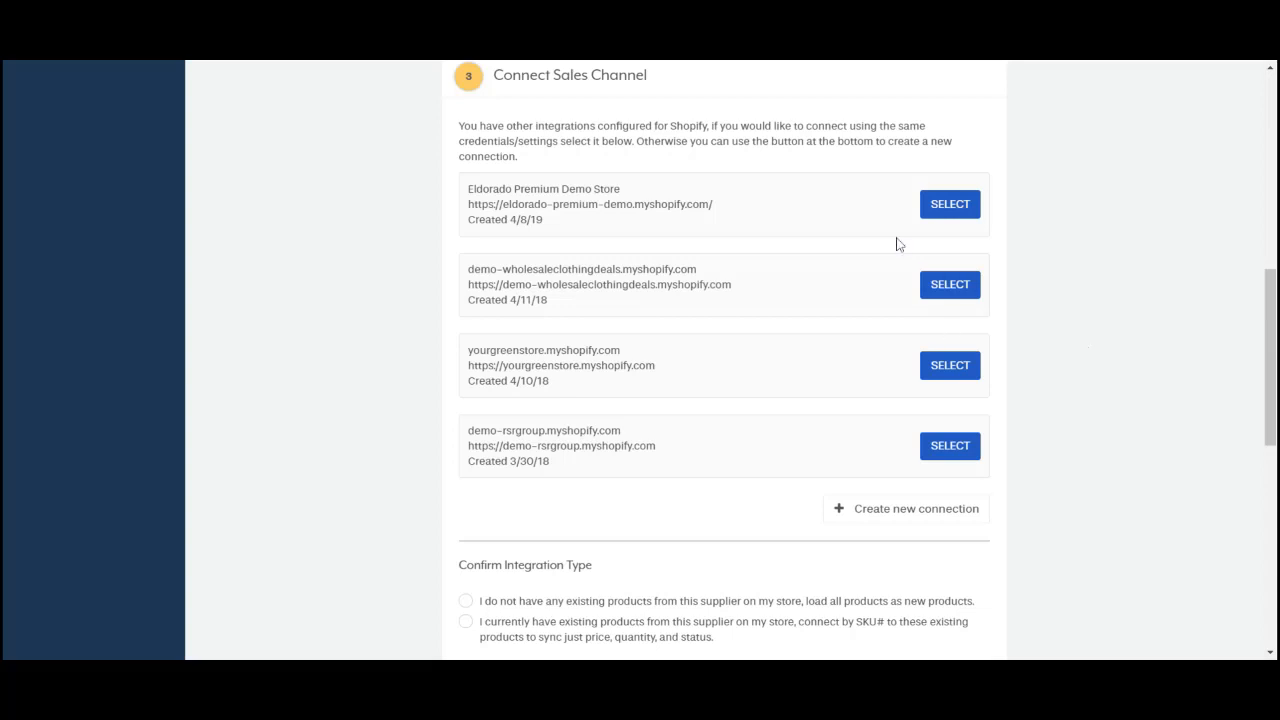
click(875, 512)
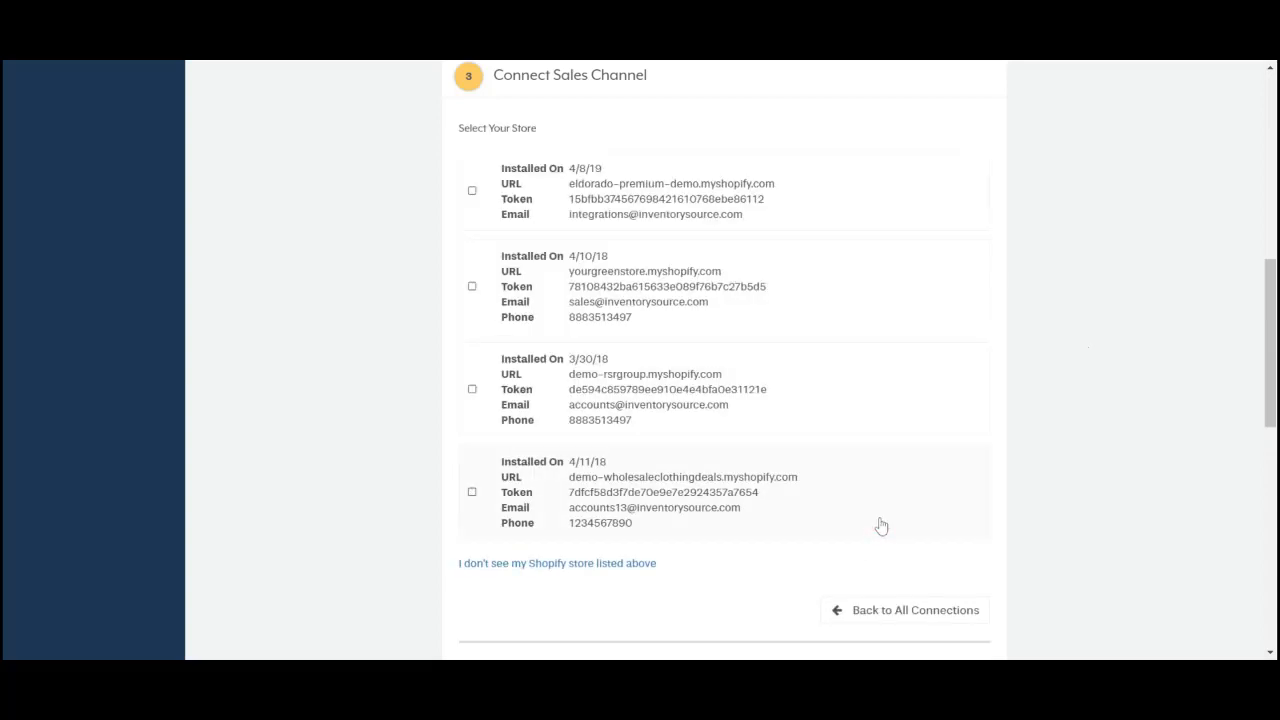
scroll(860, 535, down, 1)
click(837, 540)
scroll(1122, 558, up, 1)
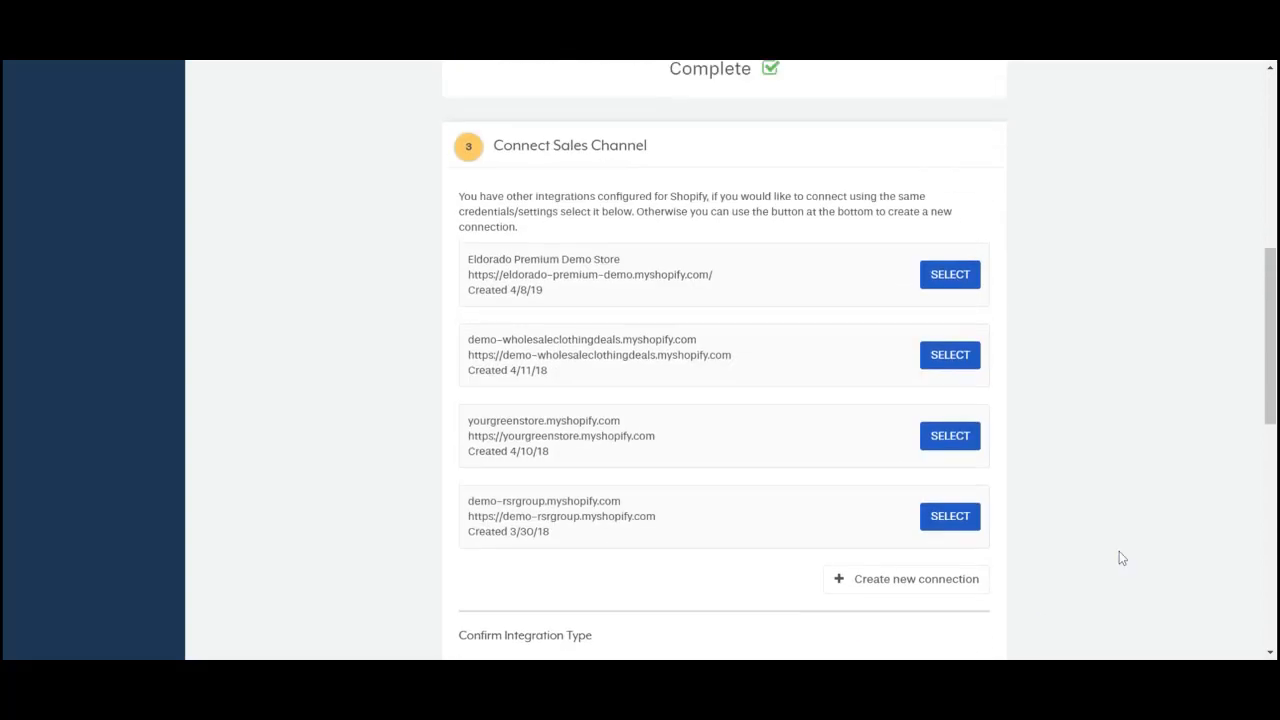
click(947, 360)
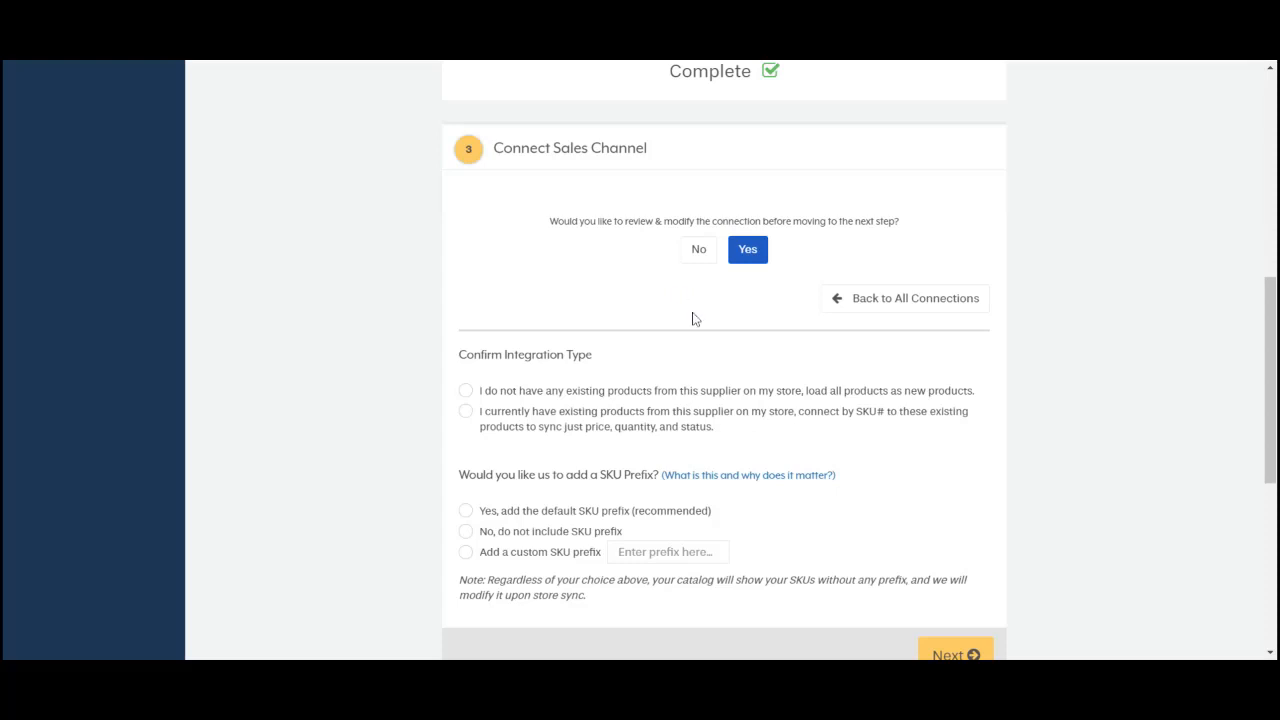
click(698, 249)
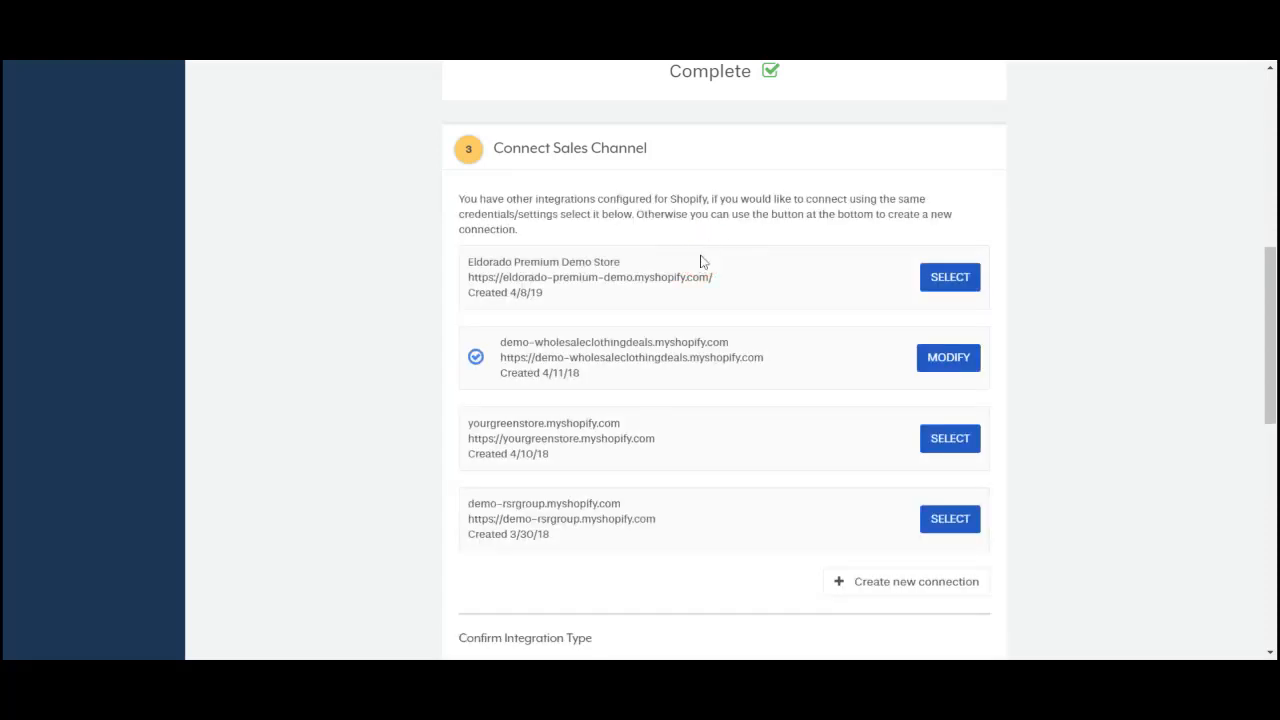
Step: Choose to match existing store products by SKU rather than loading all as new
scroll(700, 261, down, 5)
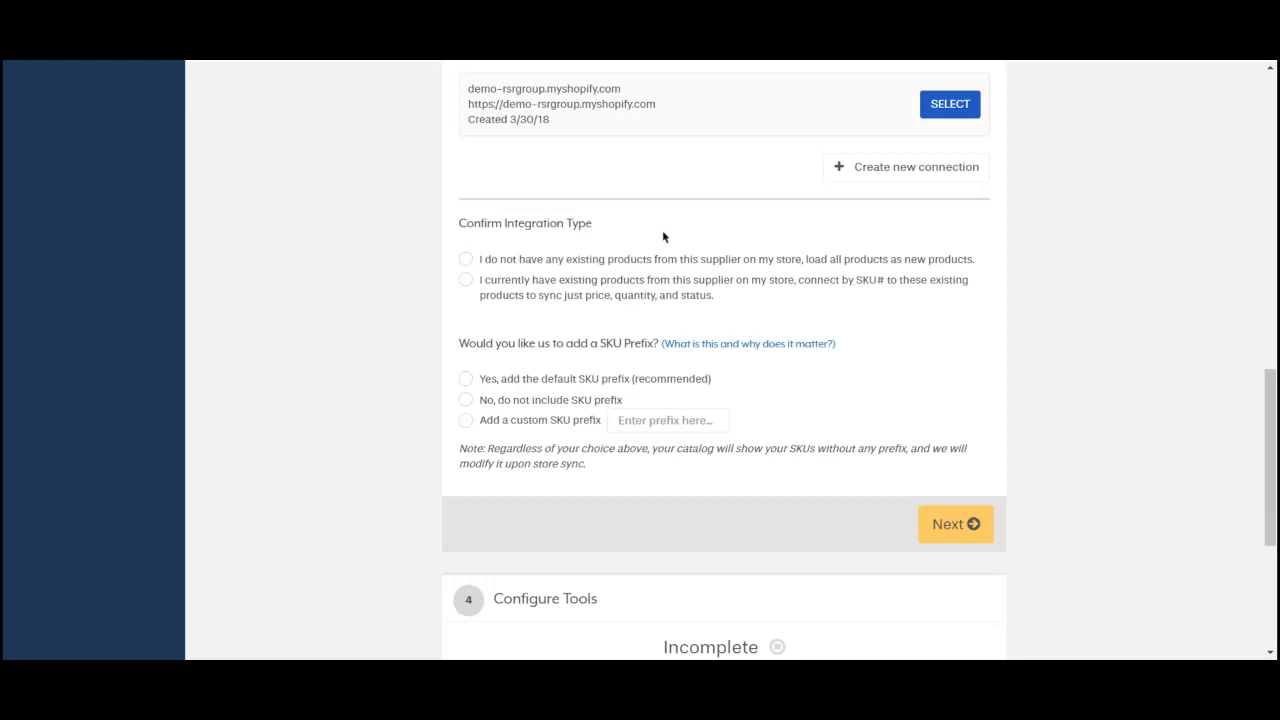
click(463, 264)
click(463, 264)
click(466, 281)
Step: Pick the recommended default SKU prefix and save the sales channel choices
click(465, 380)
click(466, 401)
click(466, 421)
click(660, 420)
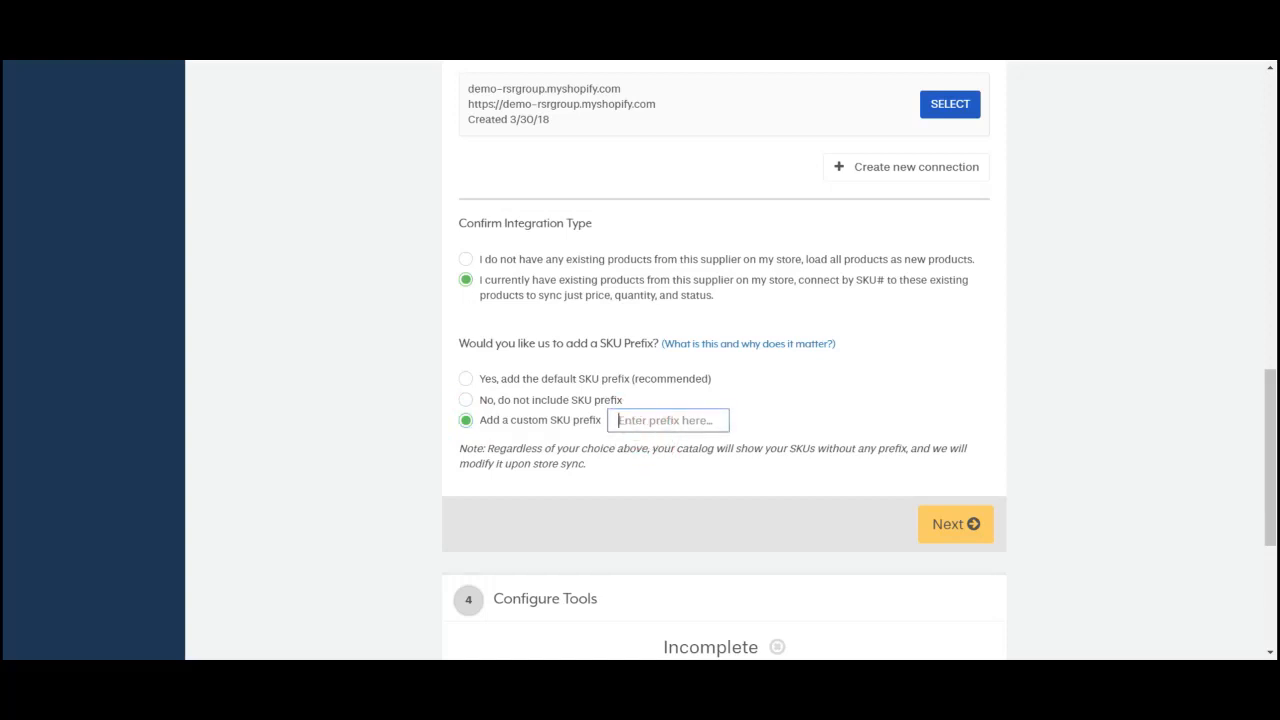
text(h)
key(BackSpace)
text(123)
click(466, 379)
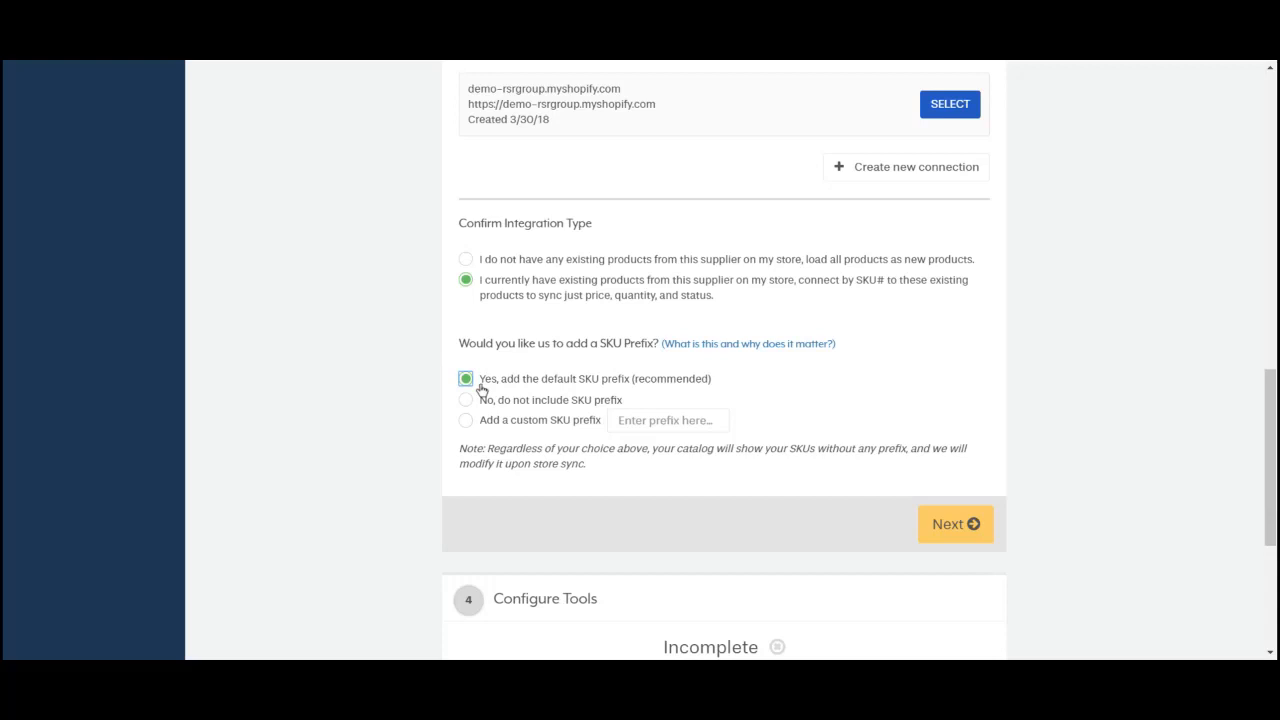
click(945, 524)
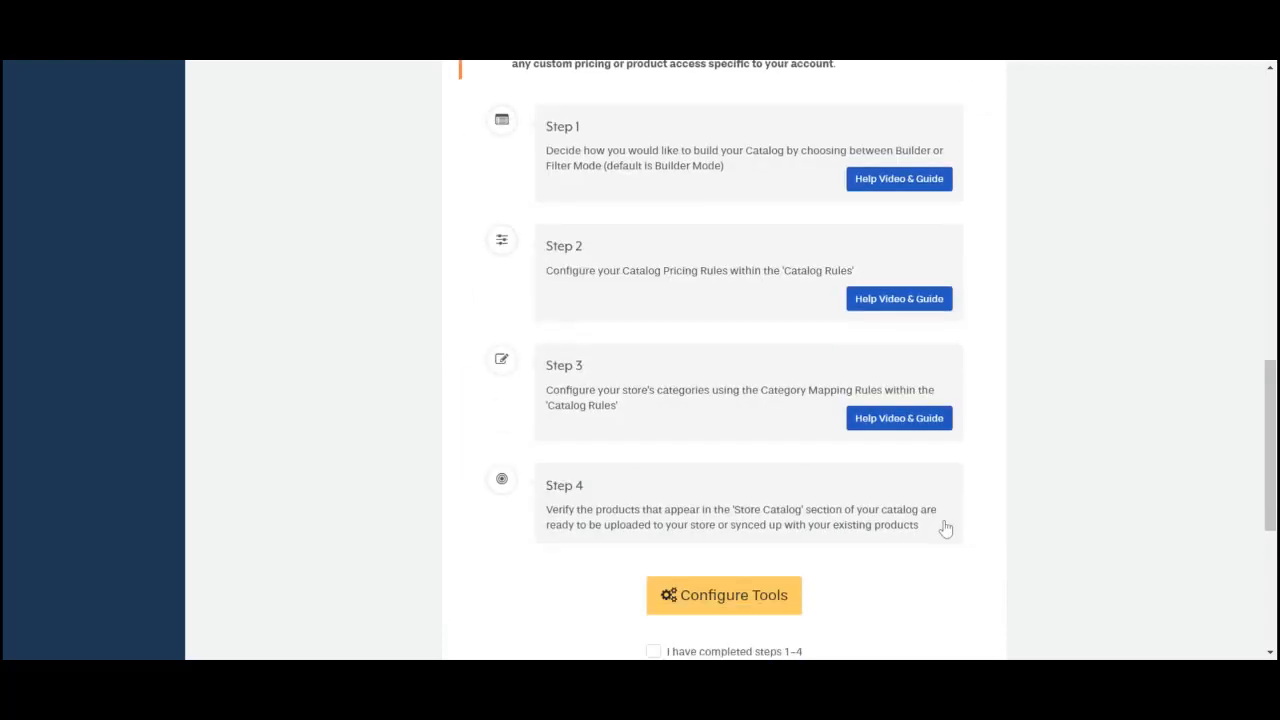
scroll(982, 512, up, 2)
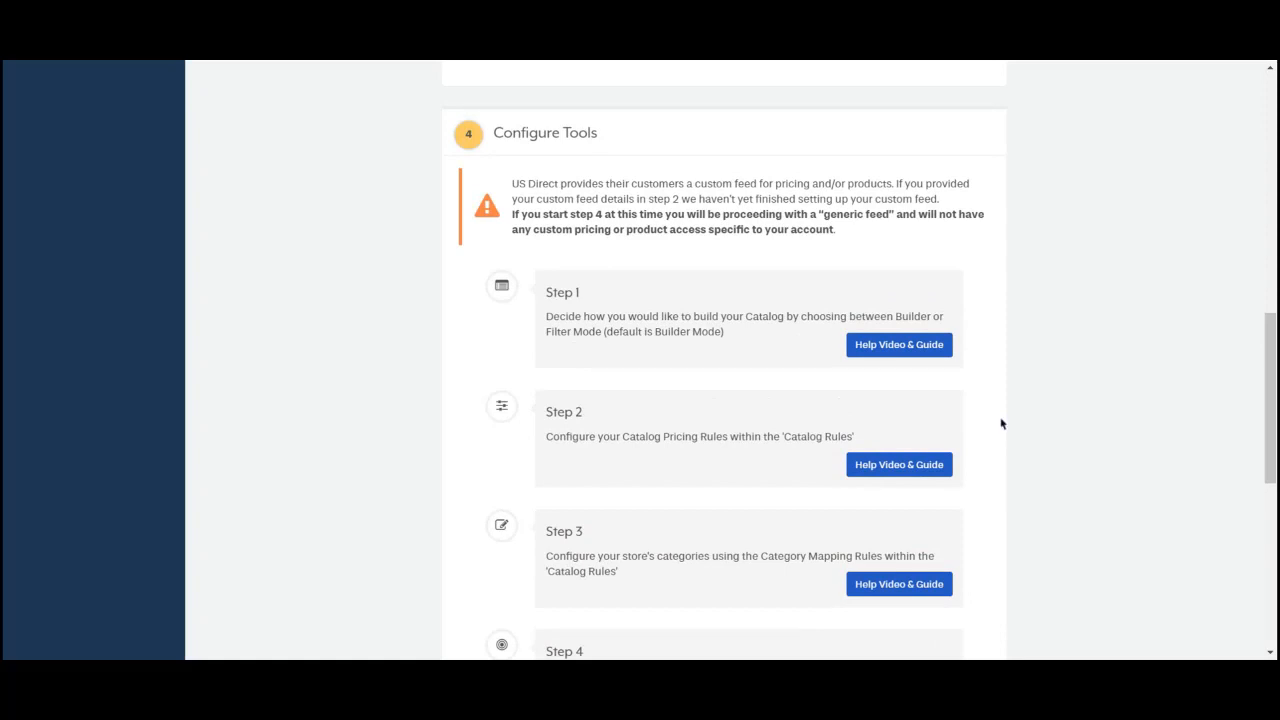
scroll(1060, 423, down, 1)
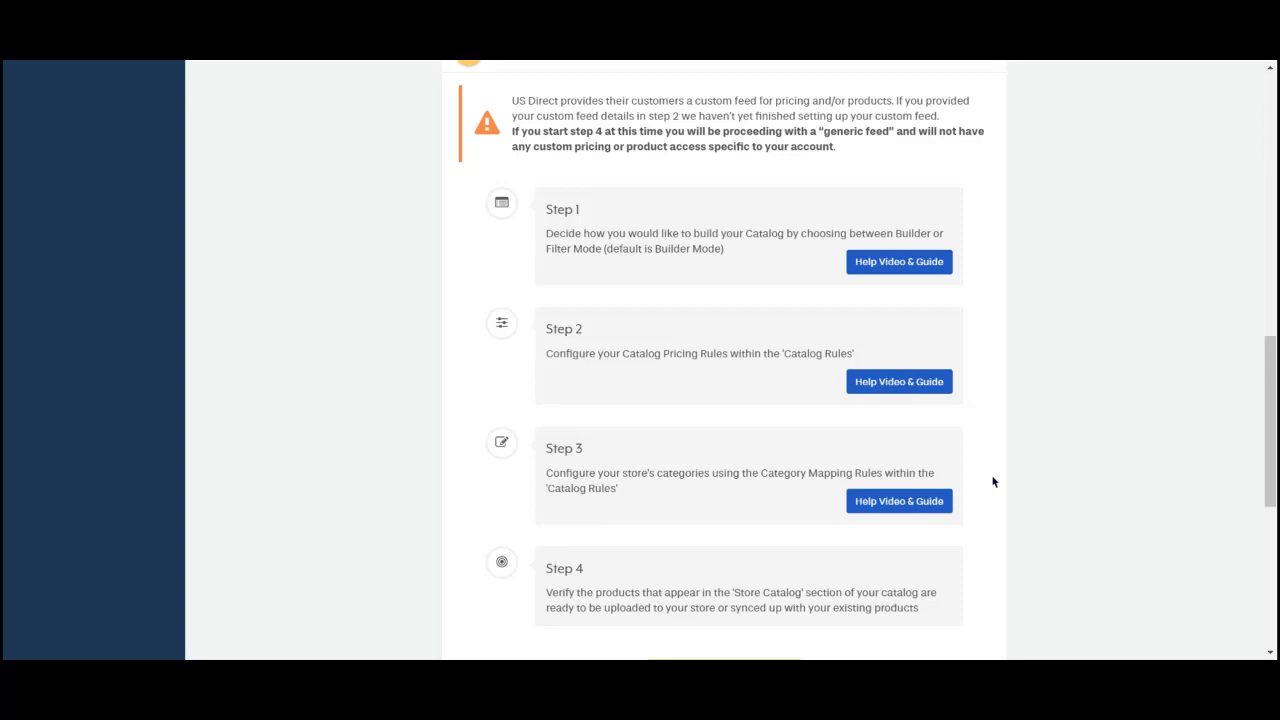
scroll(993, 482, down, 3)
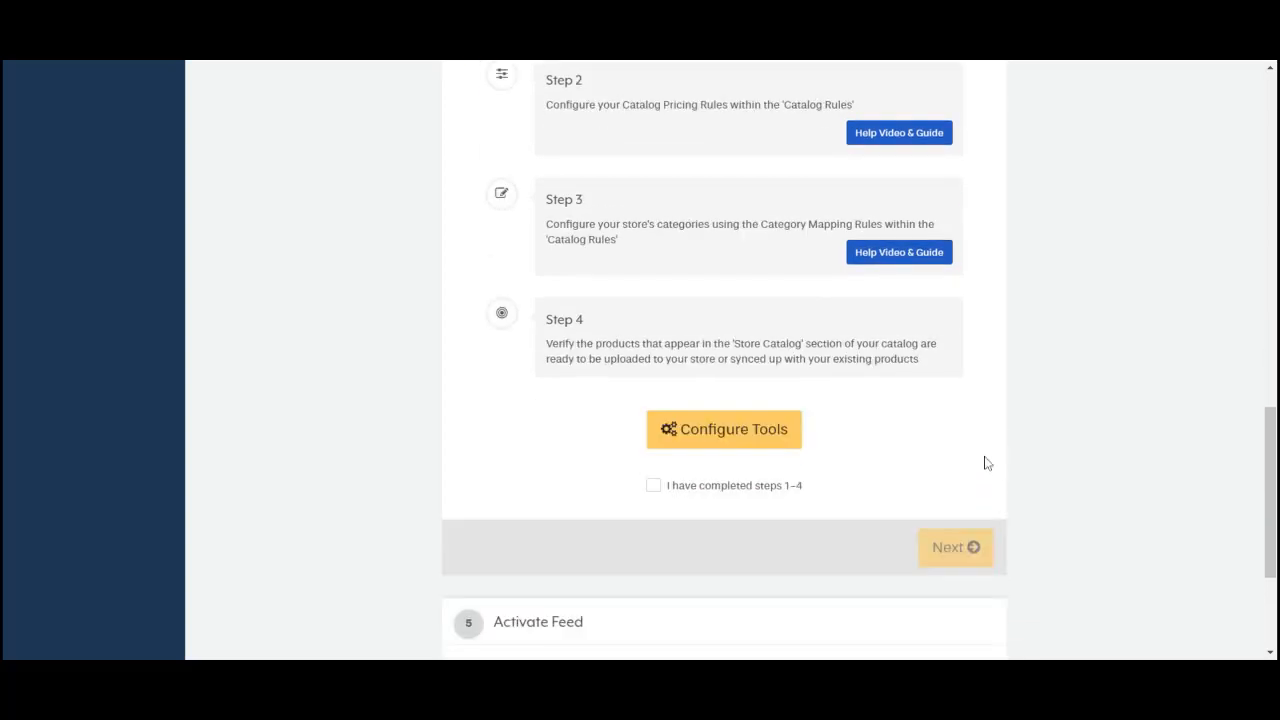
Step: Run Configure Tools' initial catalog sync, then return to the Setup Integration page
click(692, 446)
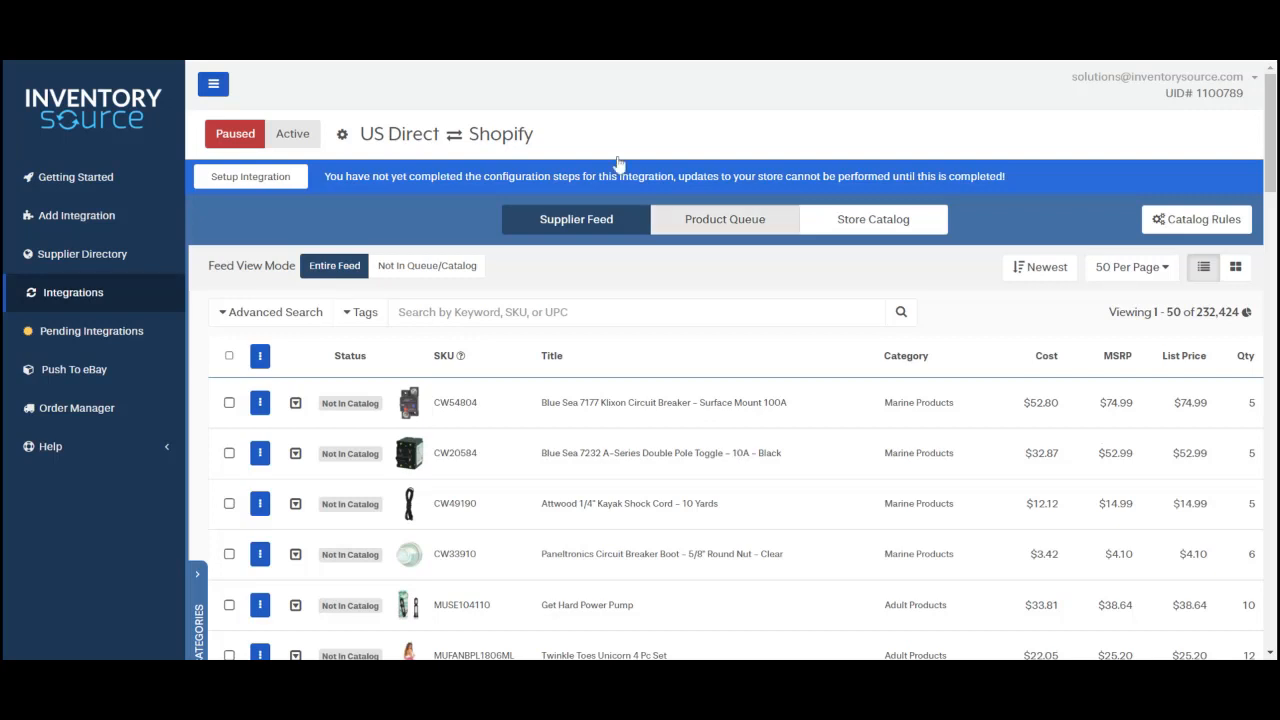
click(257, 186)
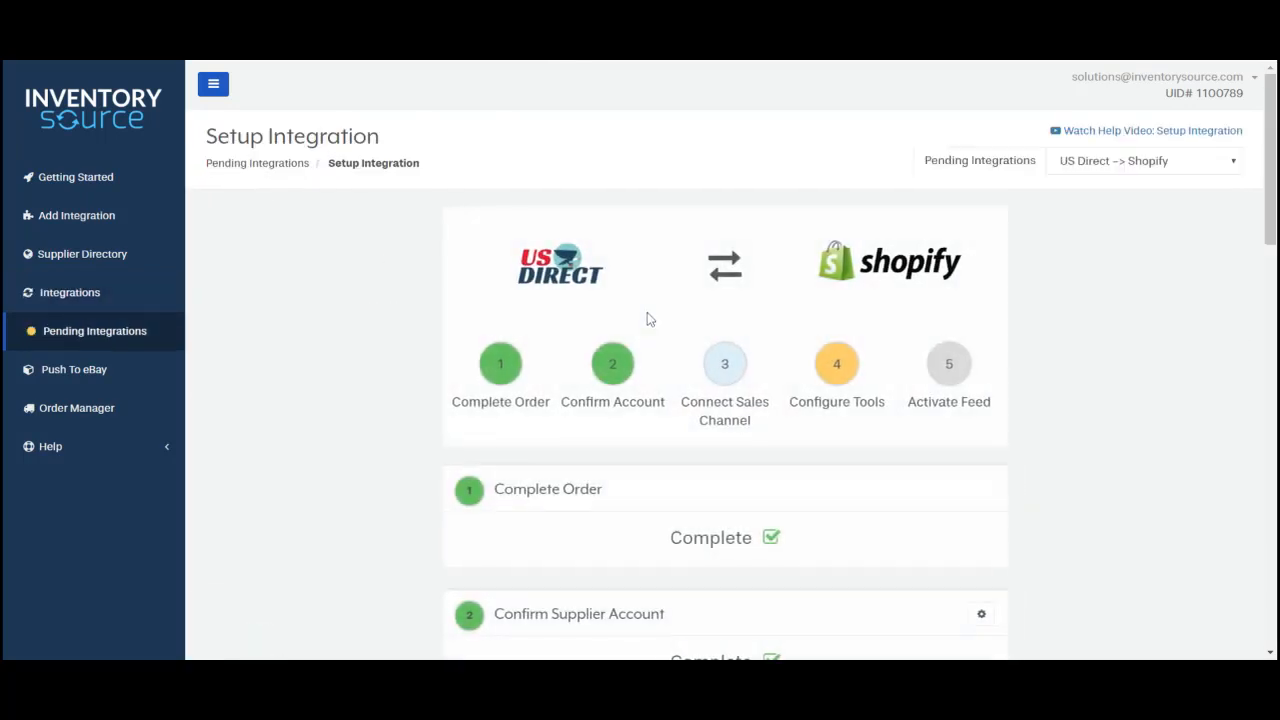
Step: Tick 'I have completed steps 1-4' and finish the Configure Tools step
scroll(649, 316, down, 9)
scroll(1003, 306, down, 3)
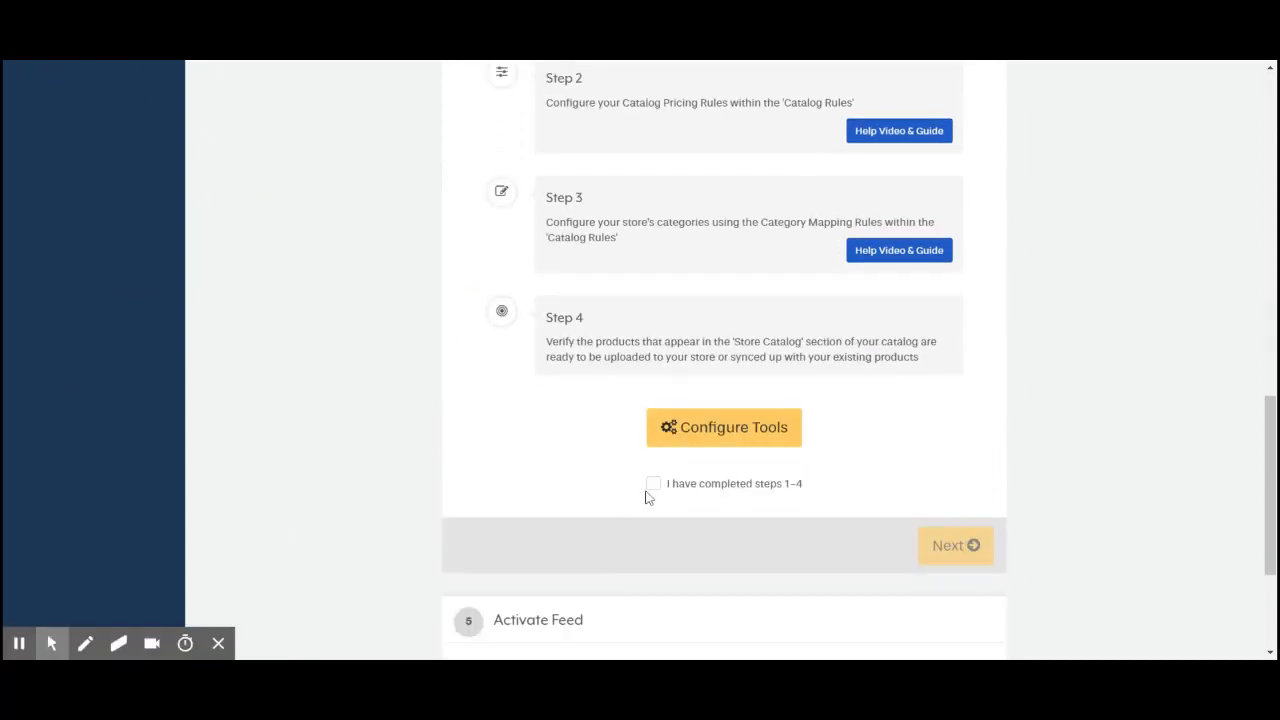
click(652, 486)
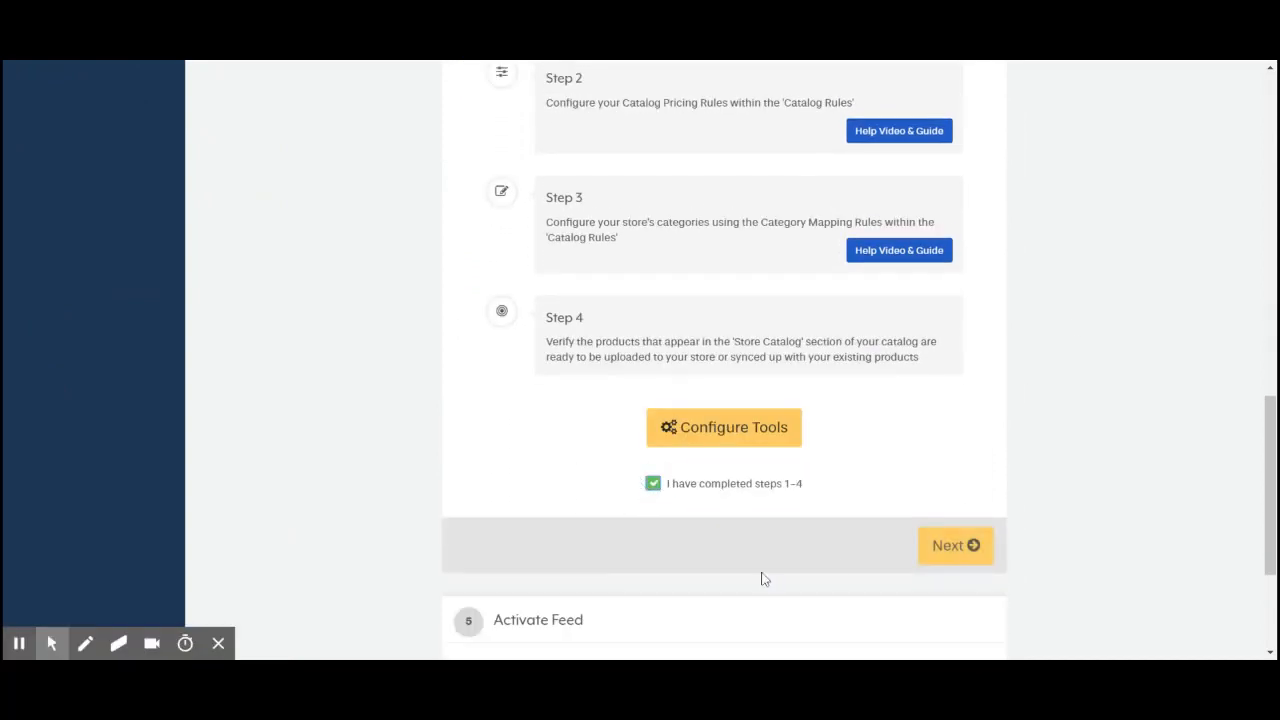
click(944, 558)
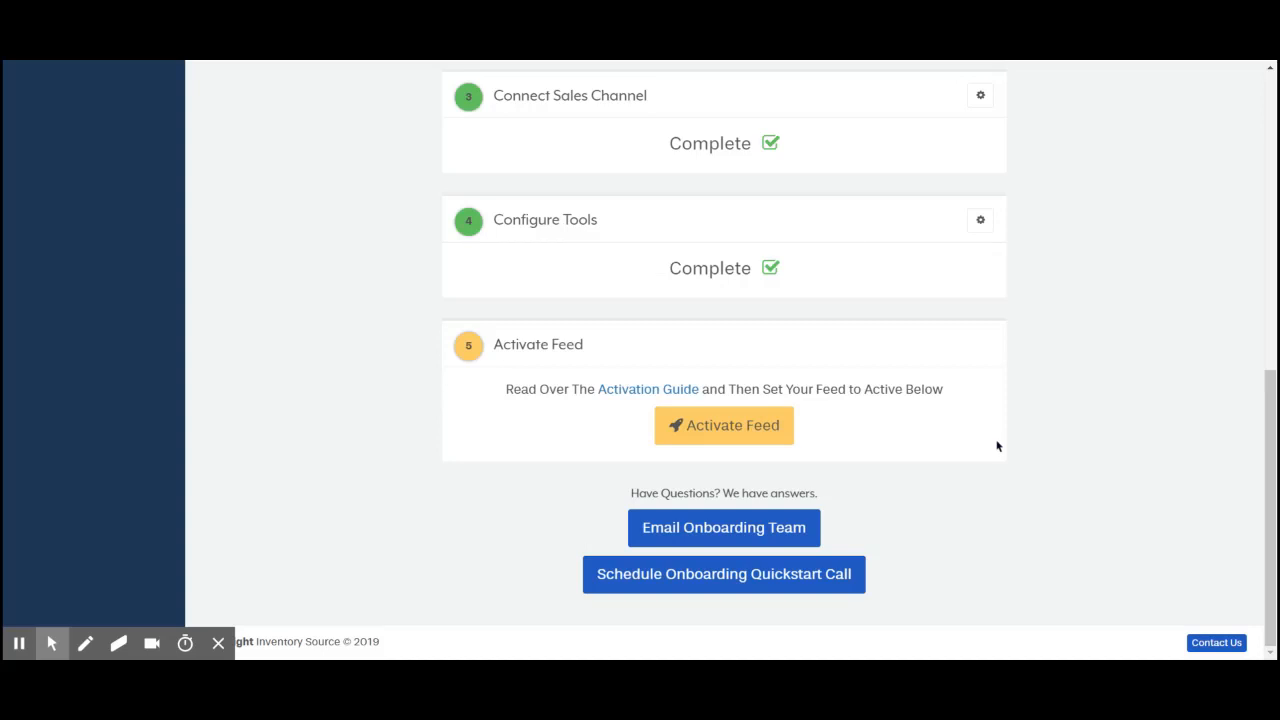
Step: Activate the US Direct feed with Continue w/Full and confirm the activation
click(728, 440)
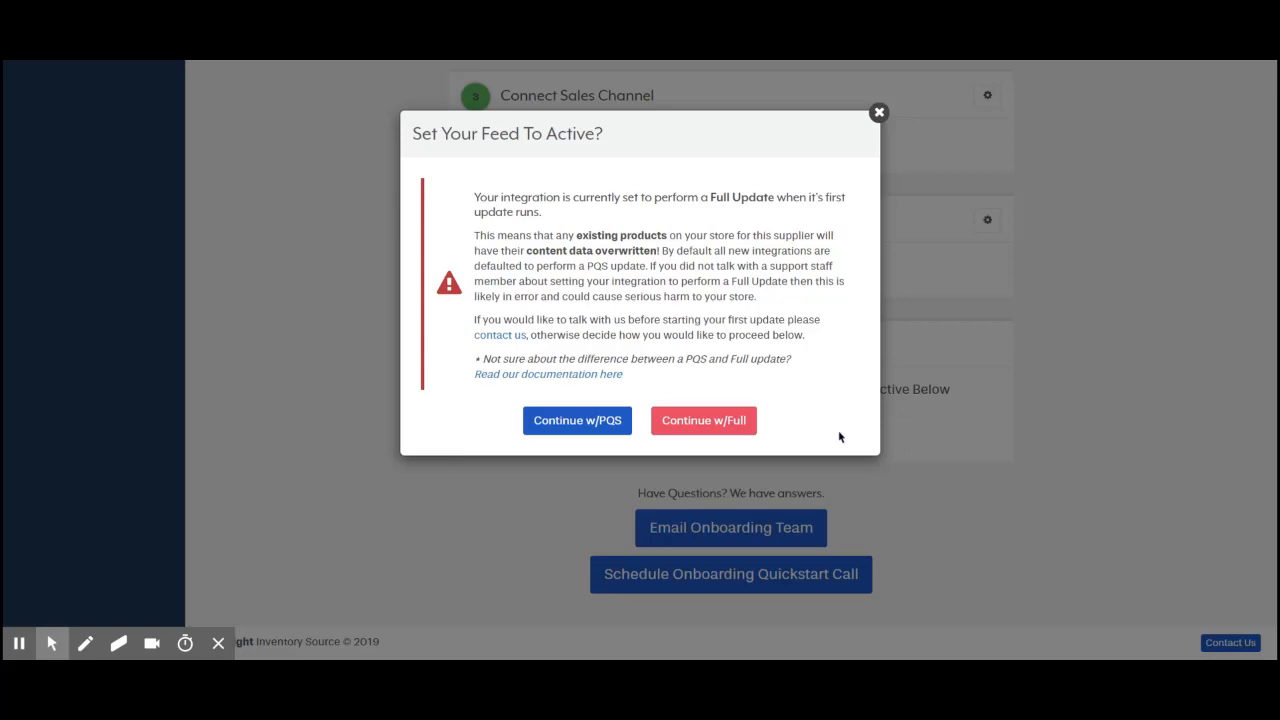
click(713, 428)
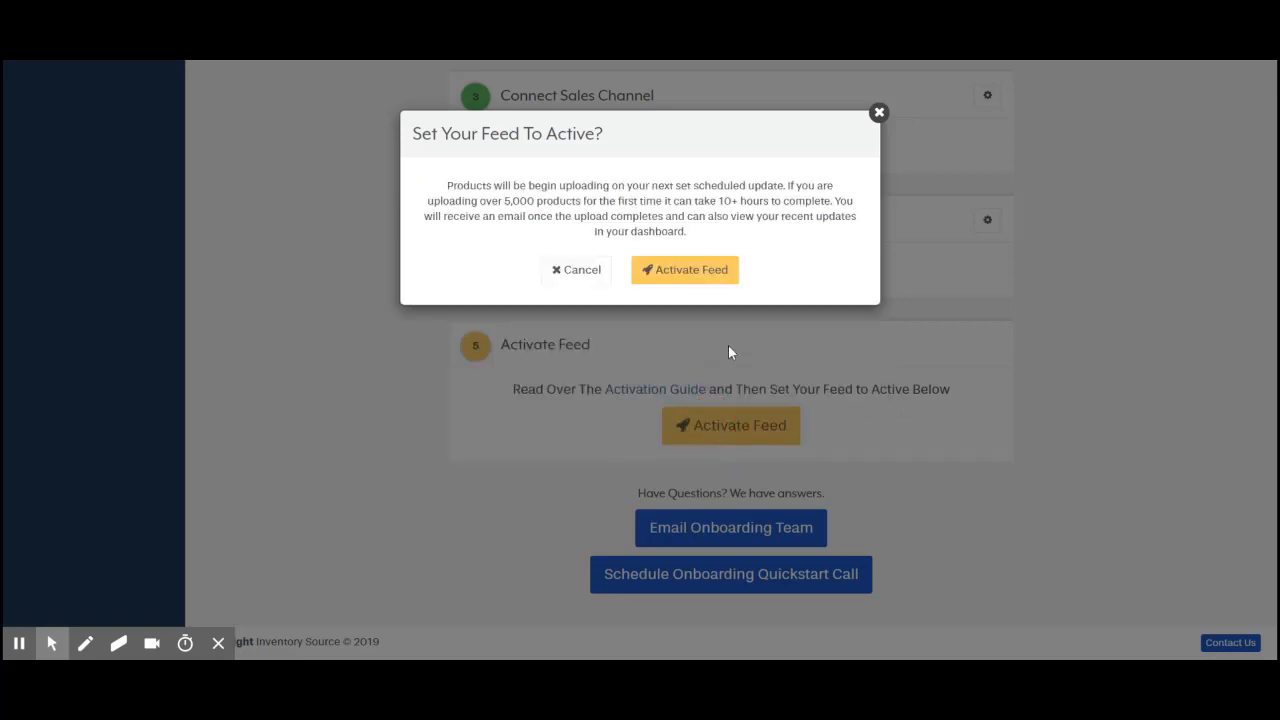
click(665, 288)
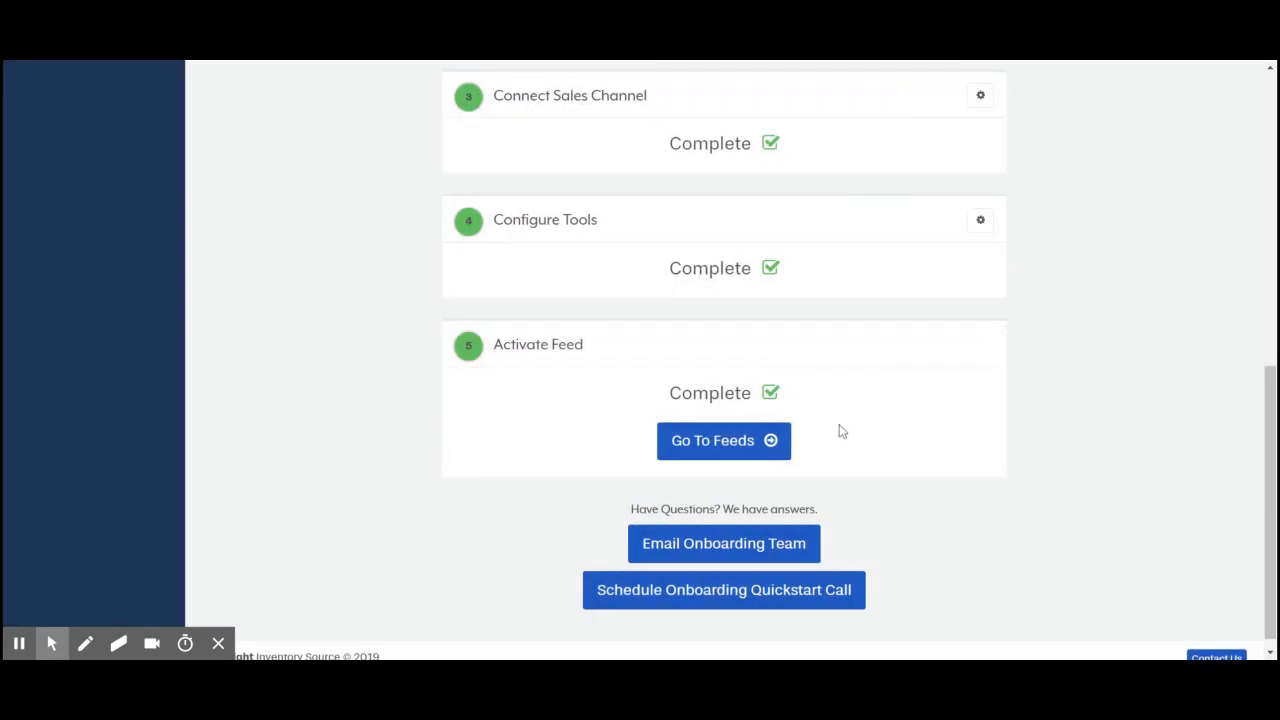